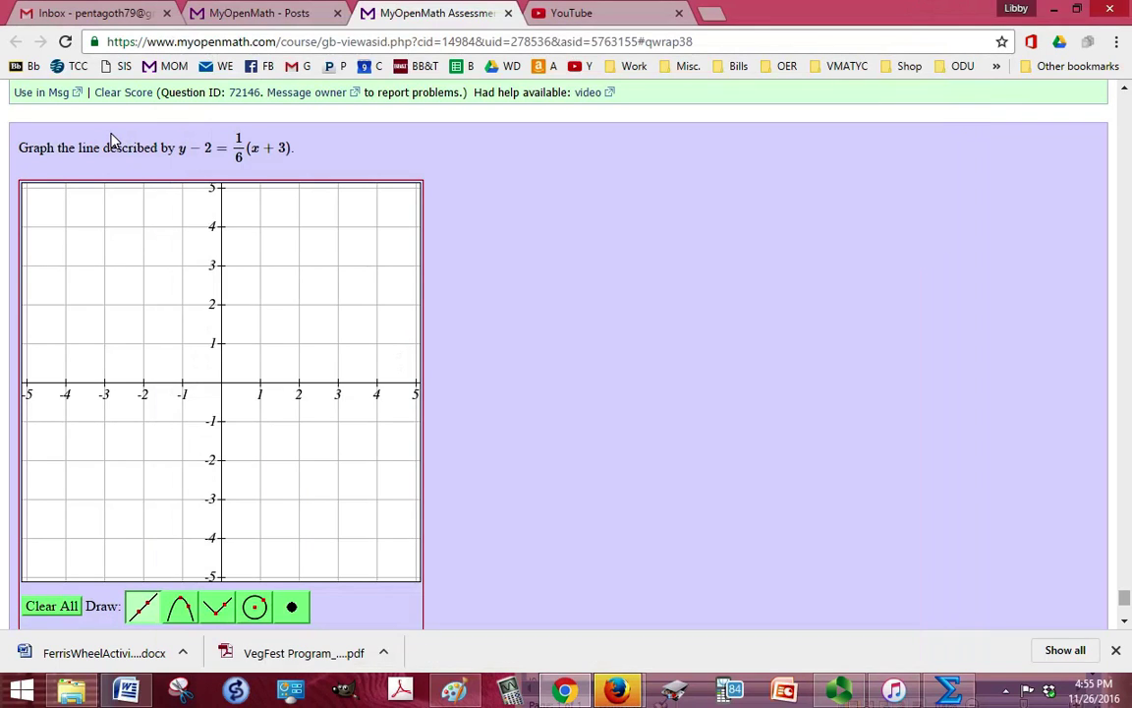
- Open a blank MathType equation window beside the graphing question
click(949, 691)
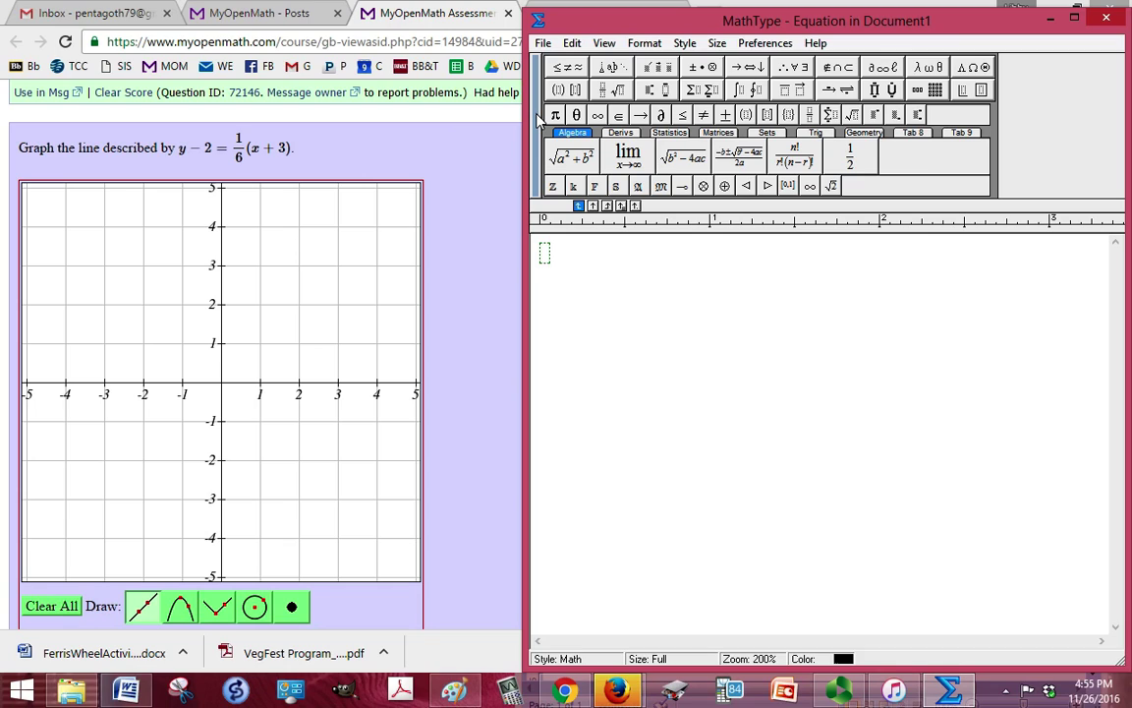
- Write y−2 = 1/6(x+3) in MathType using a fraction template for 1/6
text(y-2=)
key(ctrl+f)
text(1/6)
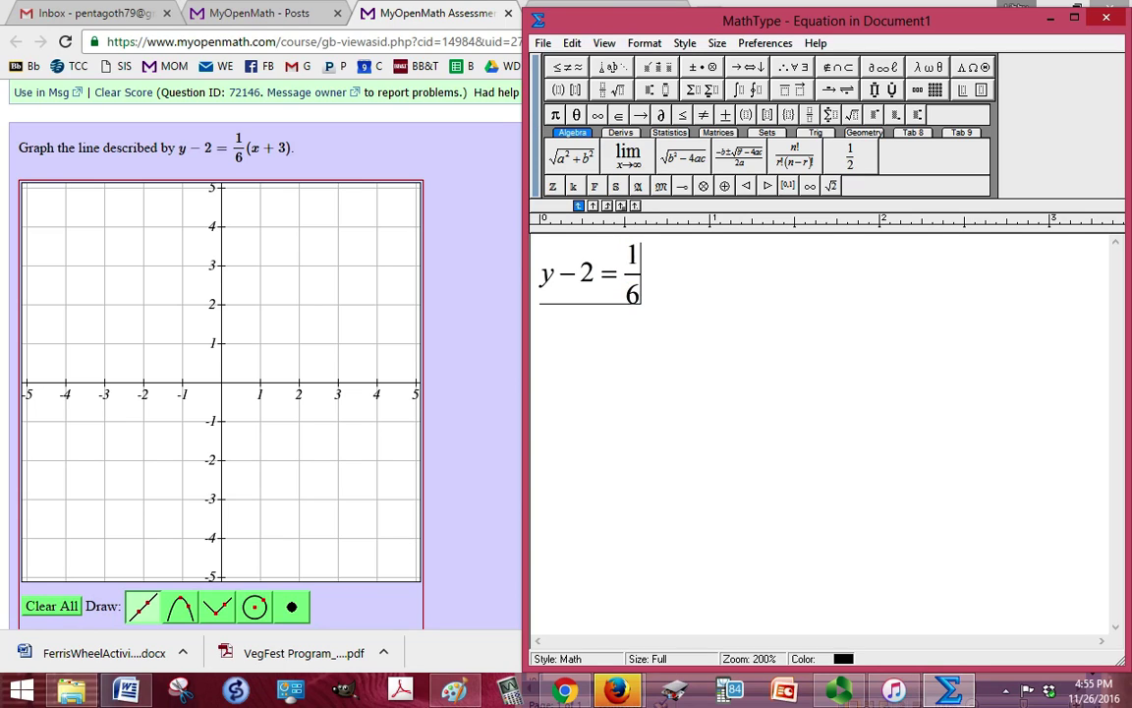
key(Tab)
text((x+3)
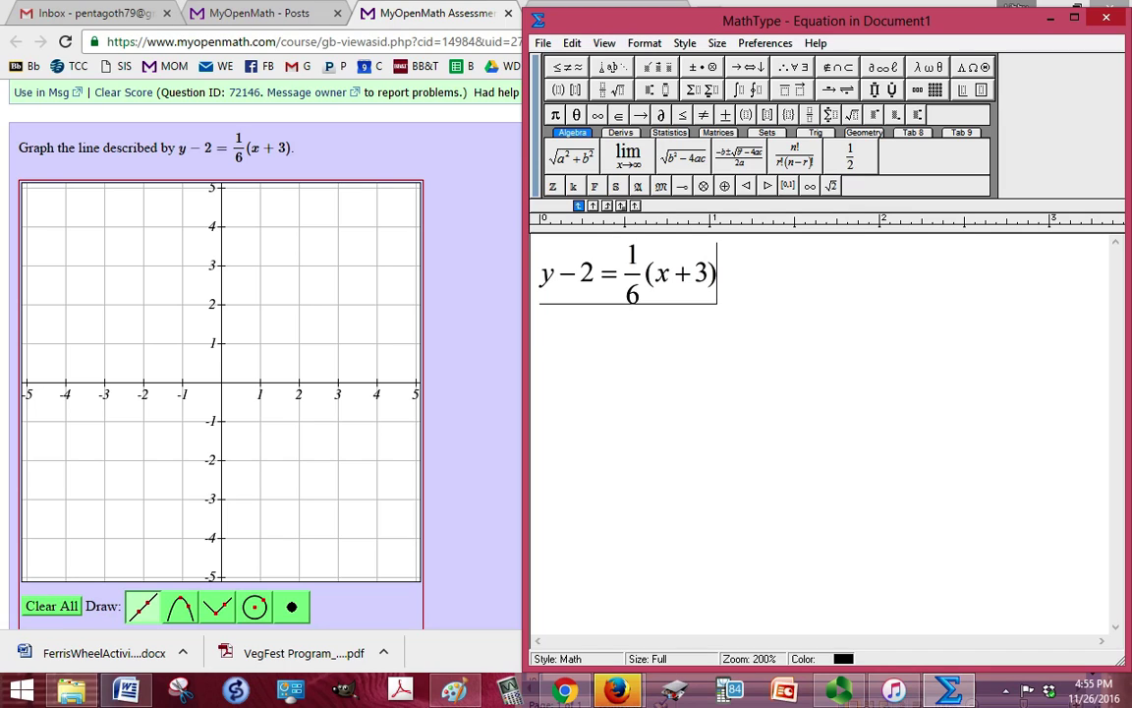
- On a new line, distribute to get y−2 = 1/6x + 1/2
key(Return)
text(`)
text(y)
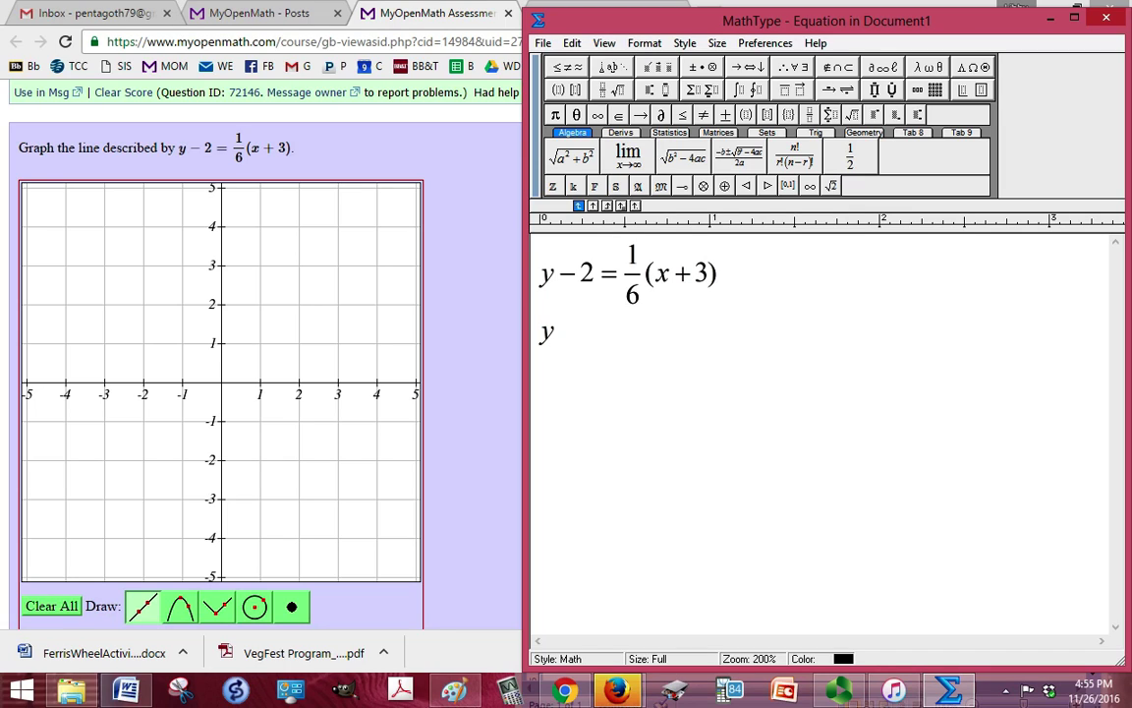
text(-2=!)
key(BackSpace)
text(F)
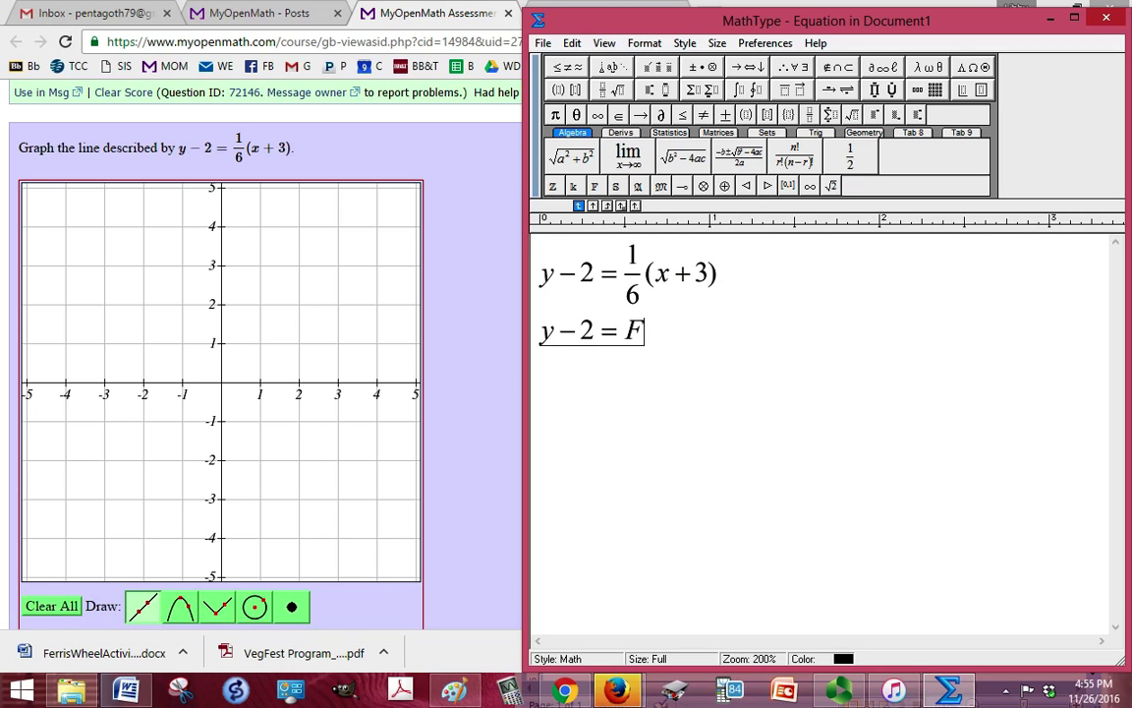
key(BackSpace)
key(ctrl+f)
text(1/)
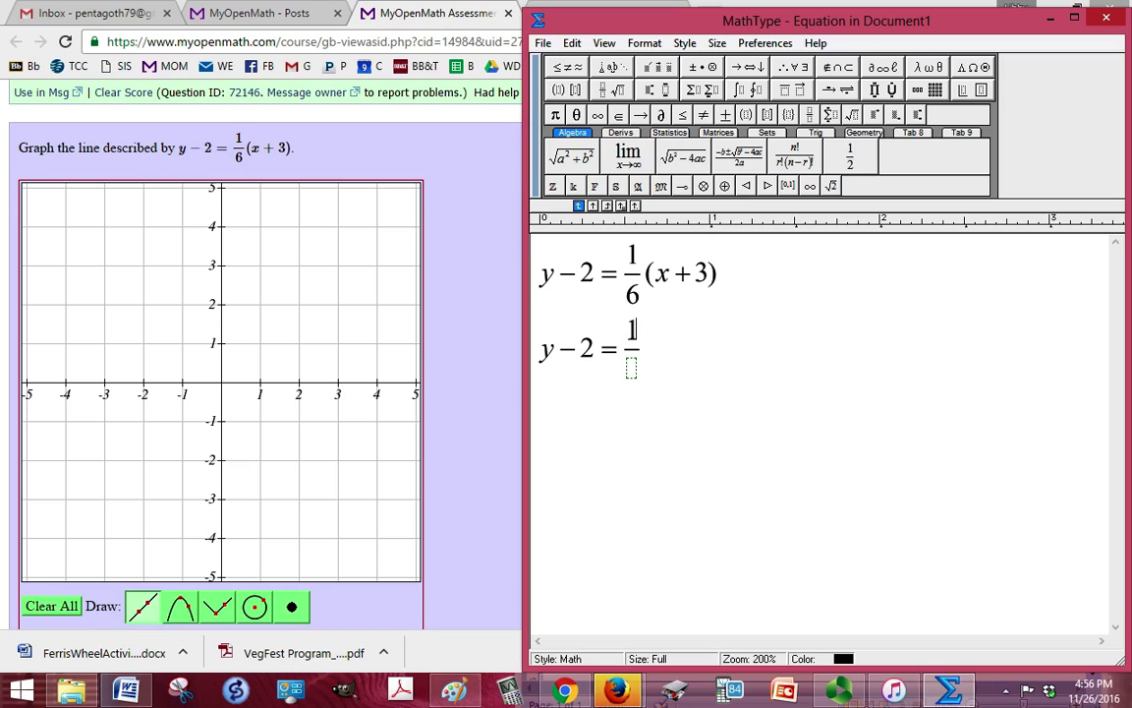
text(6)
key(Tab)
text(x)
key(ctrl+f)
text(1/)
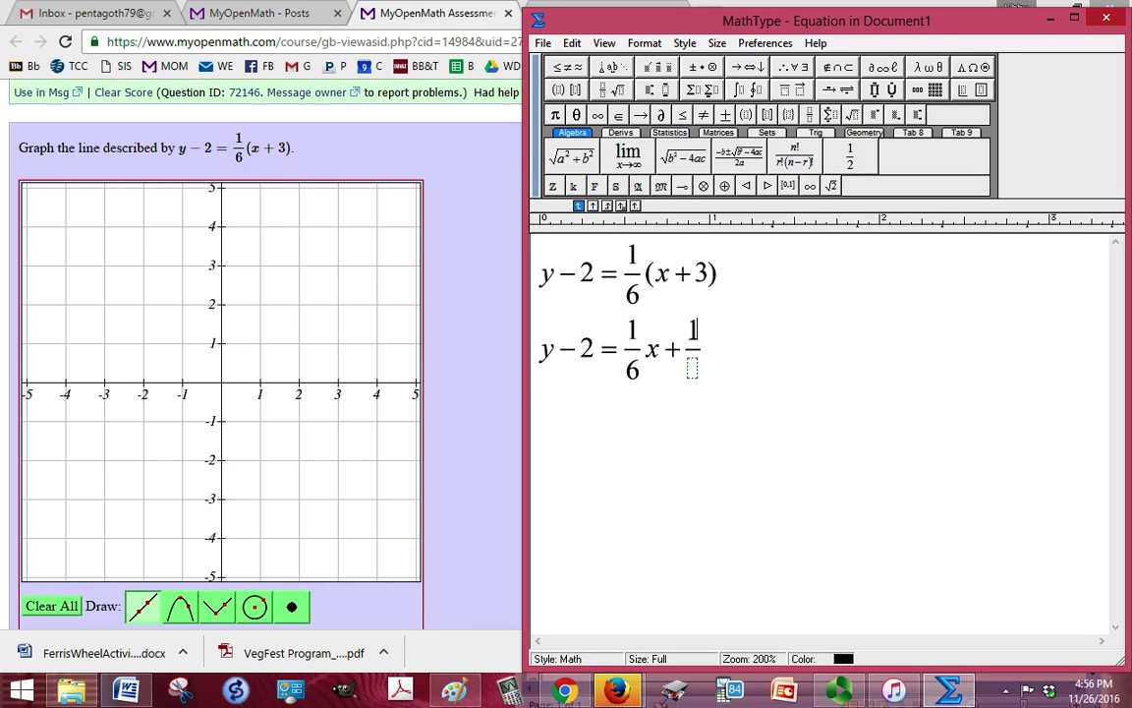
key(Tab)
text(2)
- On a third line, write the slope-intercept form y = 1/6x + 5/2
key(Return)
text(y=)
key(ctrl+f)
text(1/6)
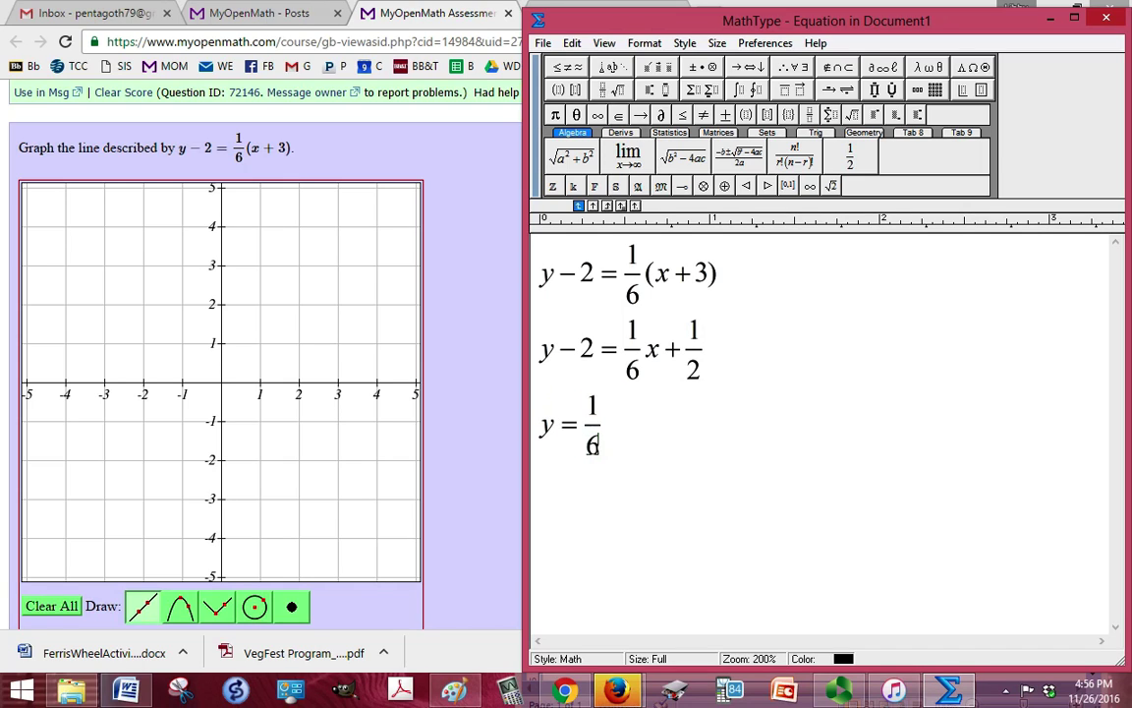
key(Tab)
text(x+5)
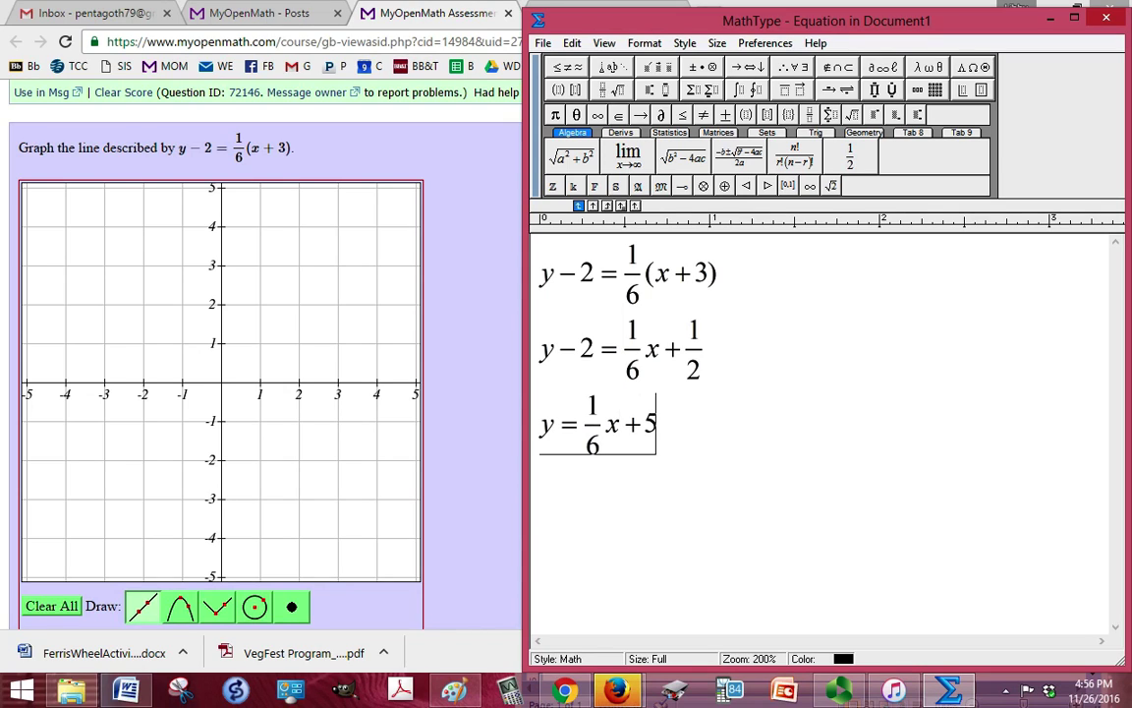
key(BackSpace)
key(ctrl+f)
text(5/)
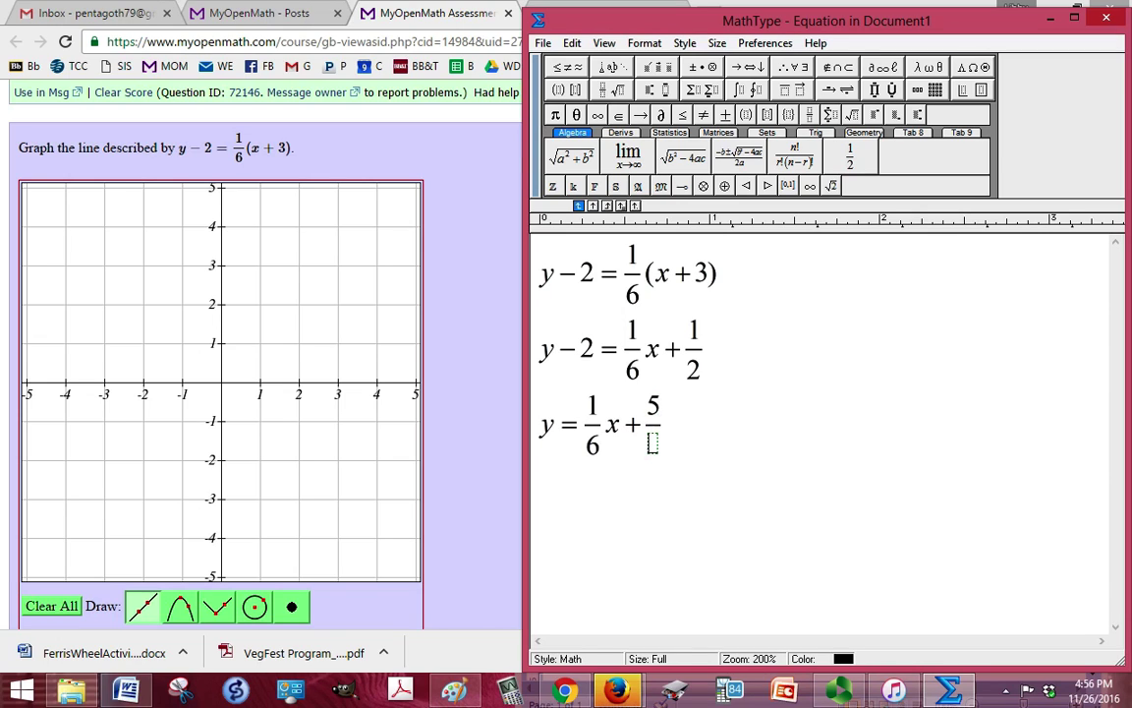
text(2)
- Below y = 1/6x + 5/2, list m = 1/6 and b = 5/2 as fractions
key(Return)
text(m=1/)
key(BackSpace)
key(BackSpace)
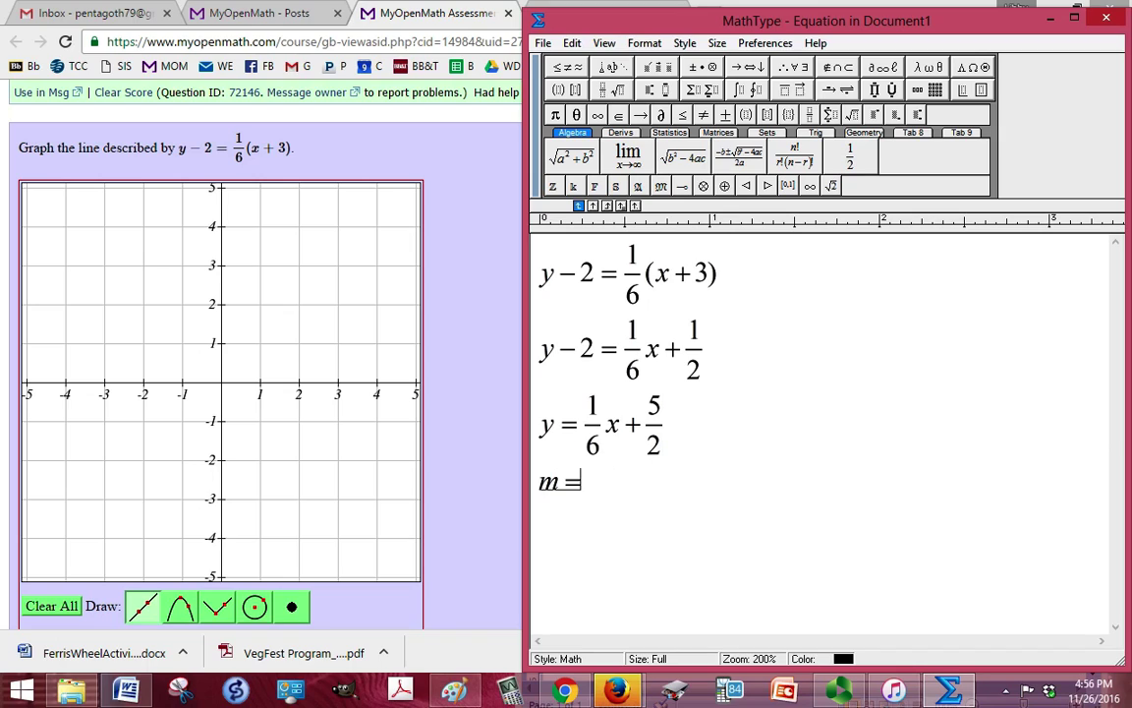
key(ctrl+f)
text(1/)
key(Tab)
text(6)
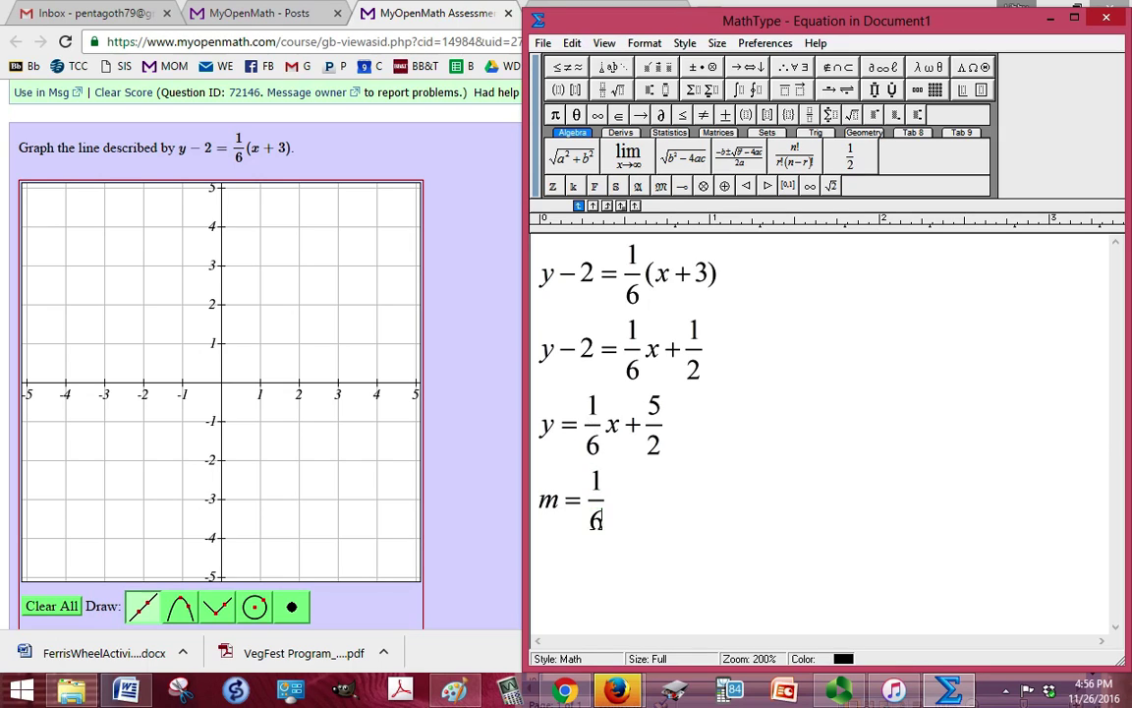
text(b=5/)
key(BackSpace)
key(BackSpace)
key(ctrl+f)
text(5/2)
key(Tab)
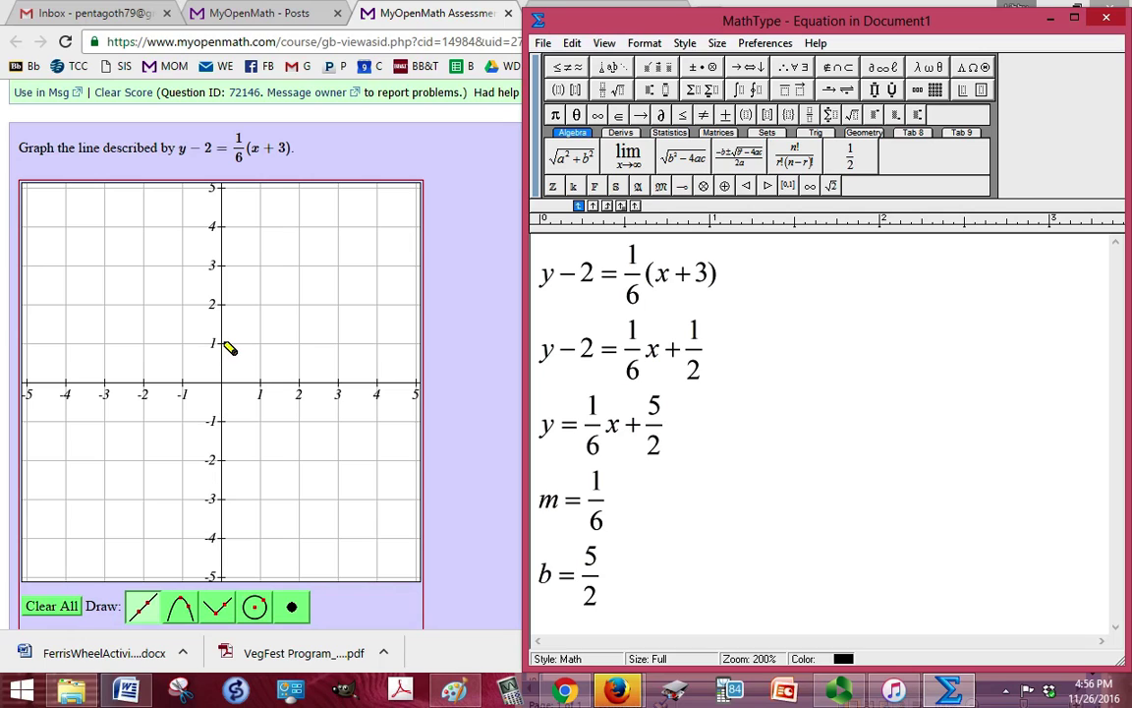
- In the browser, draw a line anchored at (0, 2.5) and drag its second point to adjust the slope
click(226, 289)
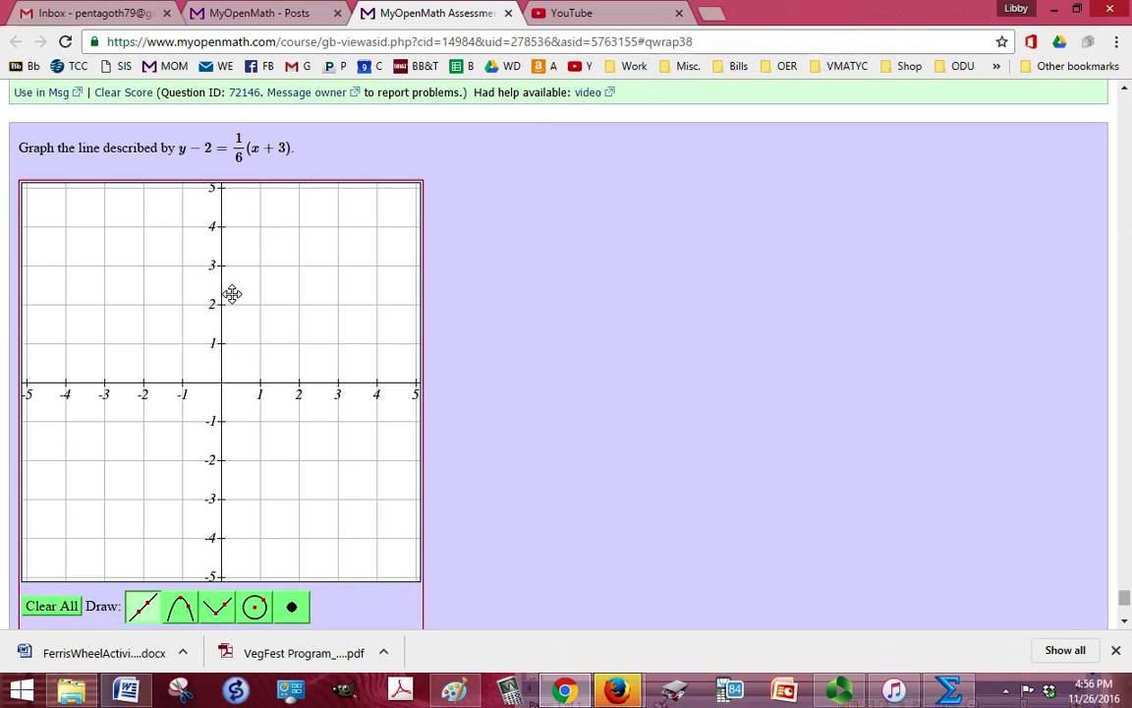
click(223, 286)
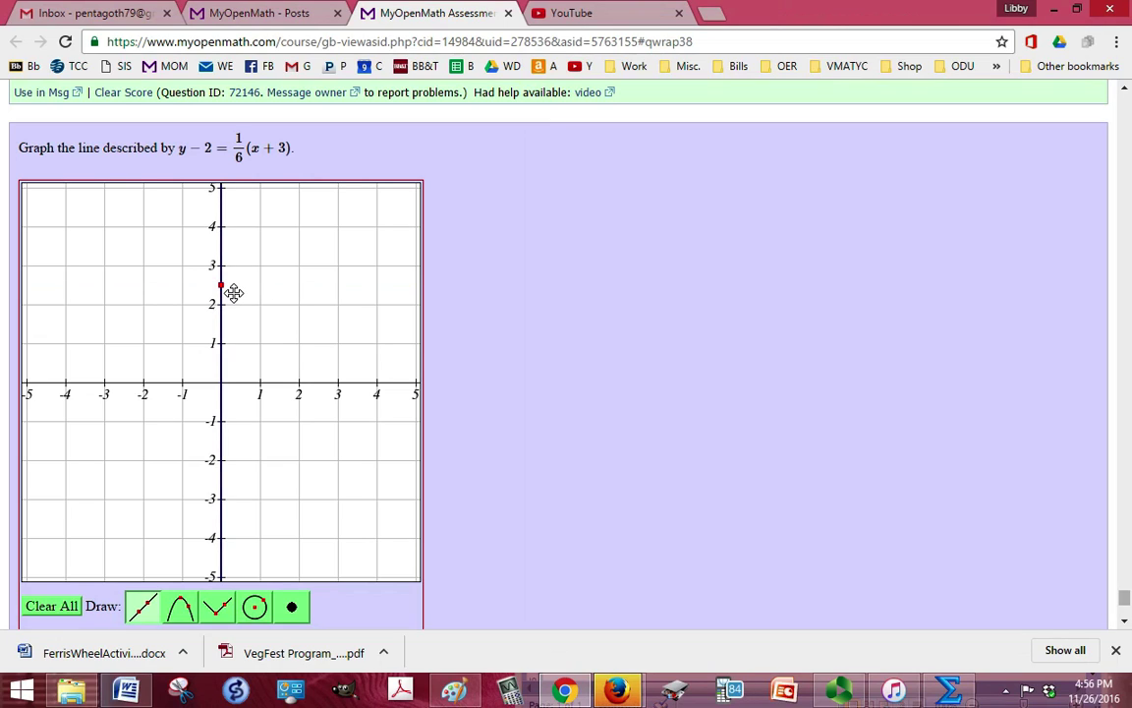
click(221, 246)
drag(222, 246, 492, 499)
- Bring MathType back and add the line x = 3 below b = 5/2
click(948, 690)
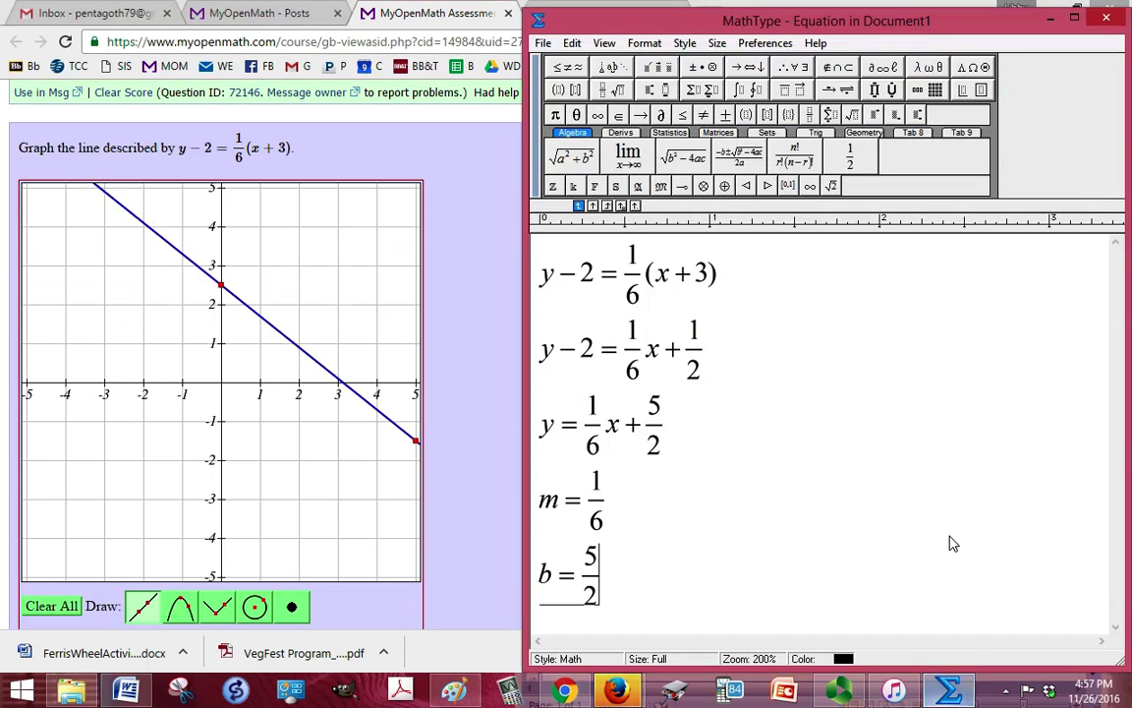
key(Return)
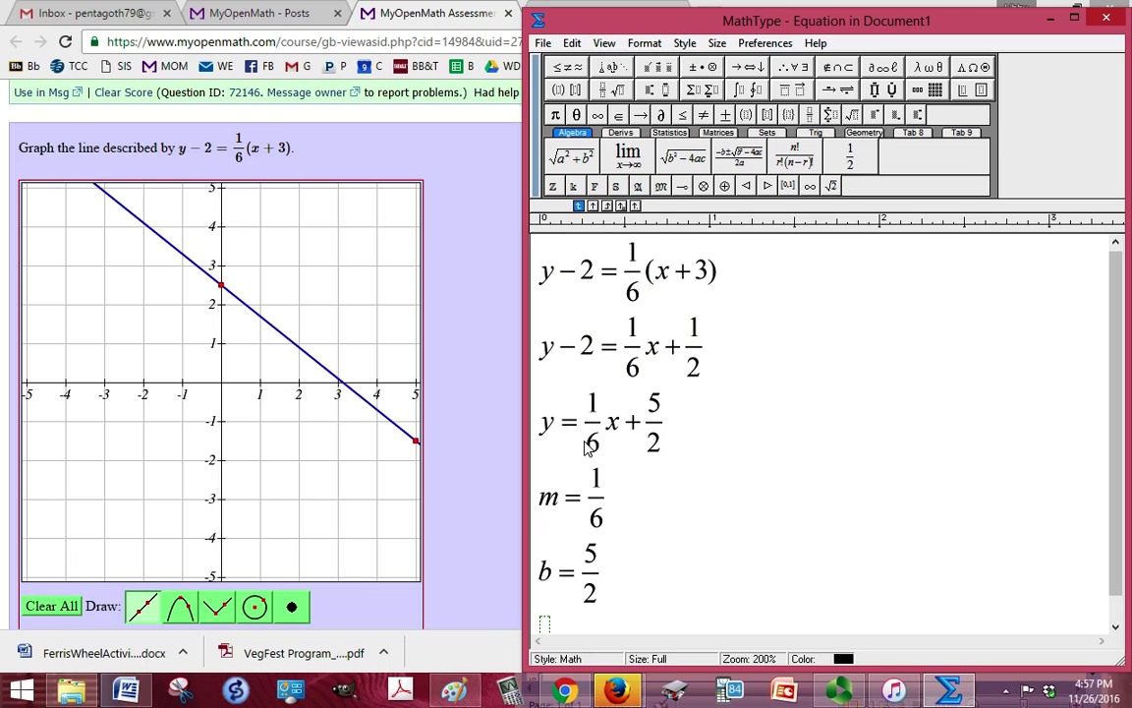
click(838, 691)
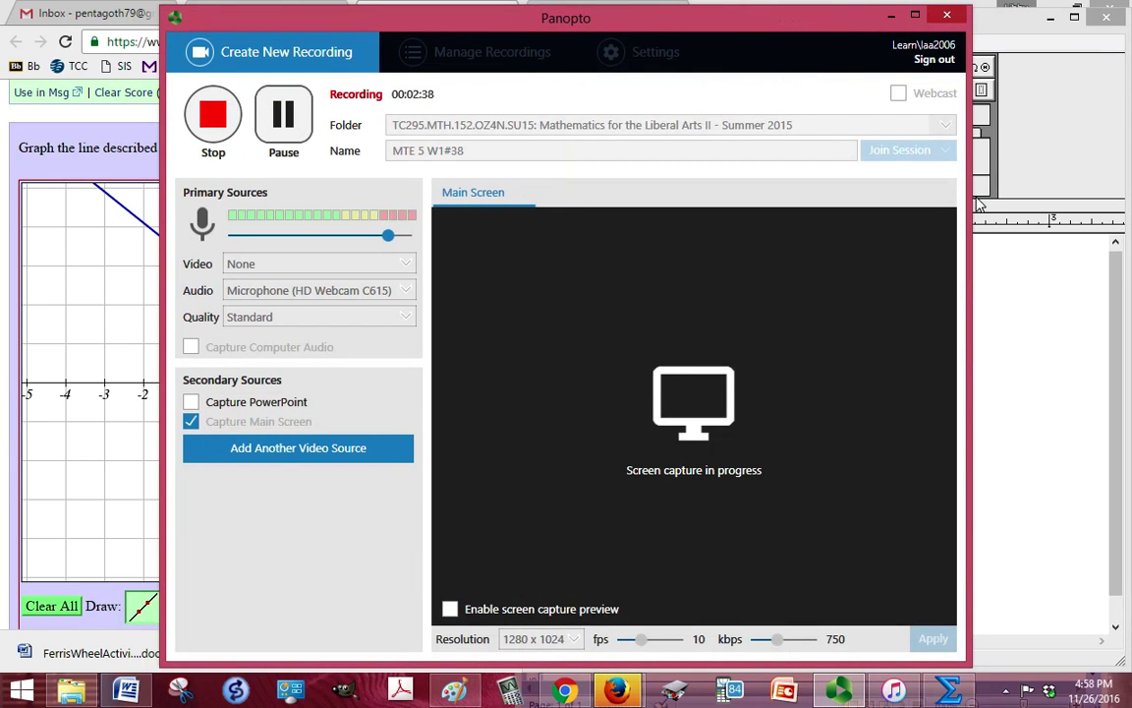
key(alt+Tab)
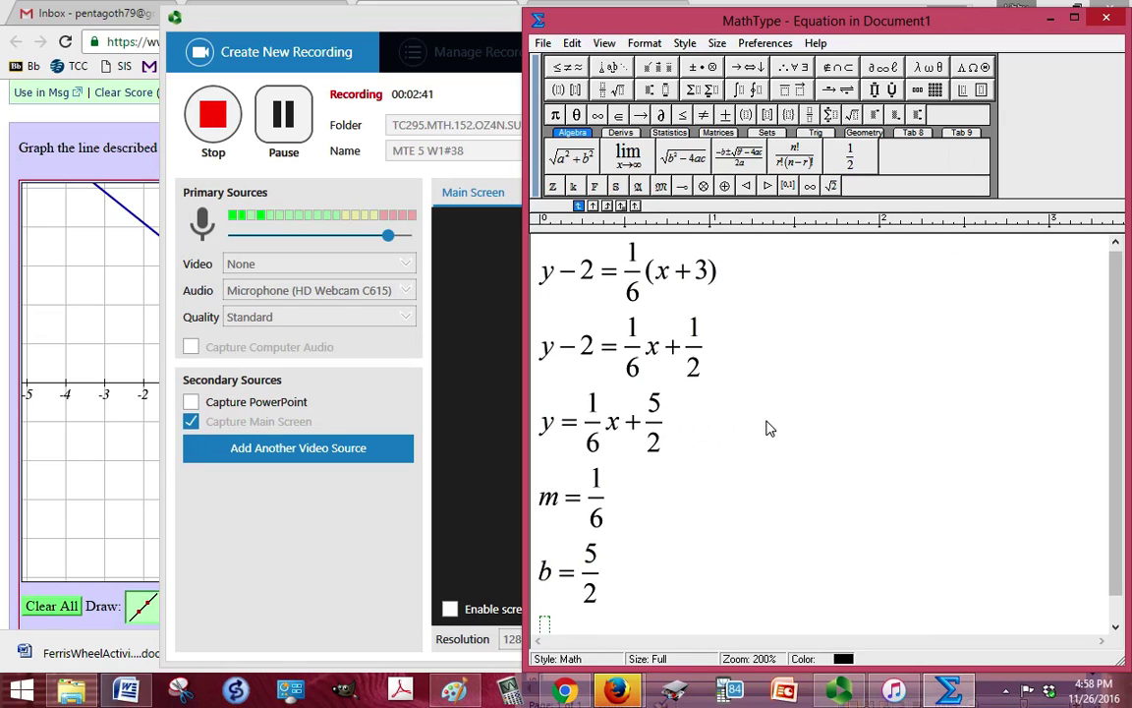
text(x=3)
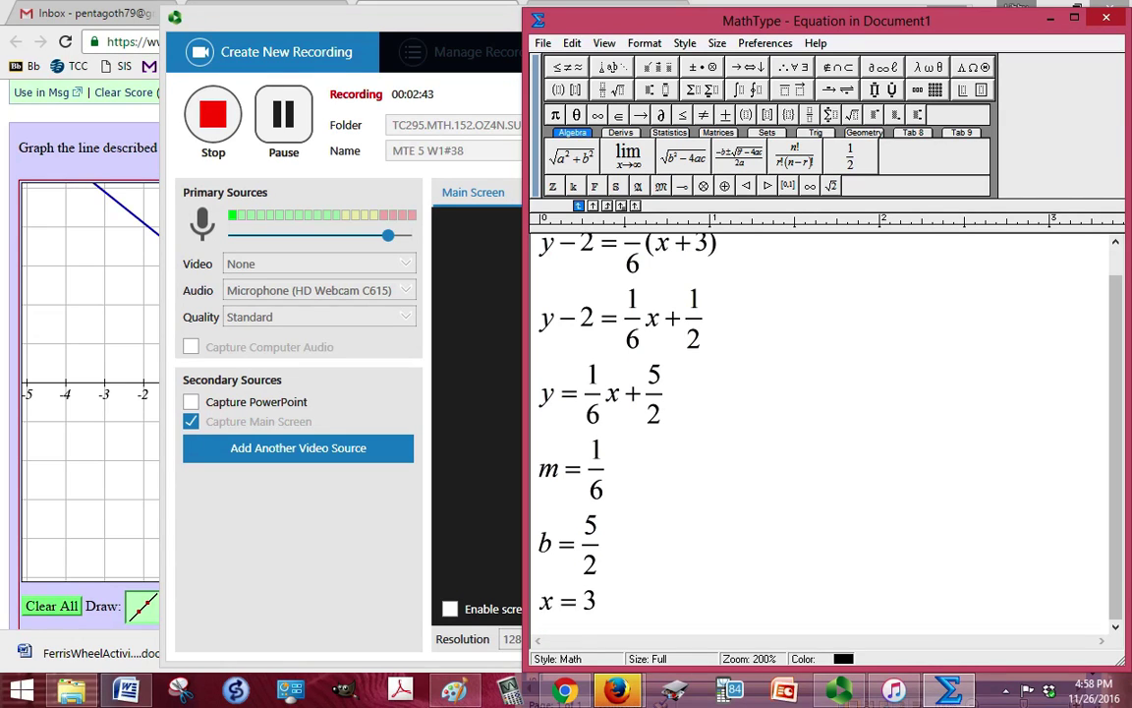
key(Return)
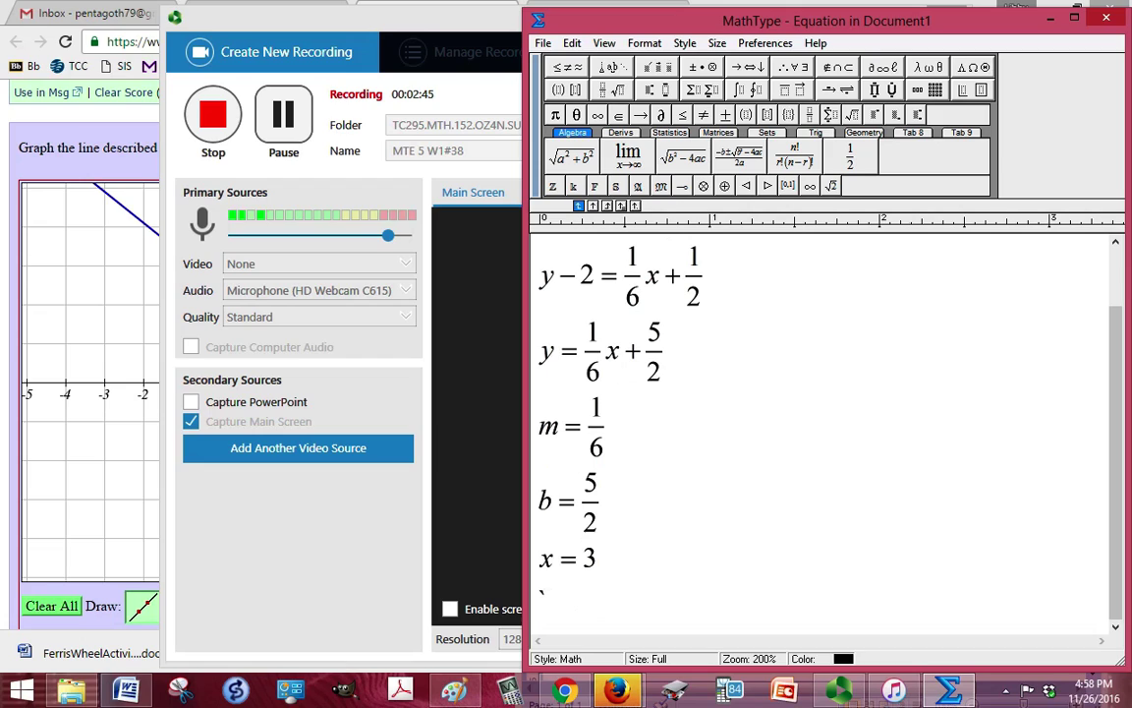
- Start the evaluation y = 1/6(3) + 5/2 = on a new line
text(y=)
key(ctrl+f)
text(1/)
key(Tab)
text(6)
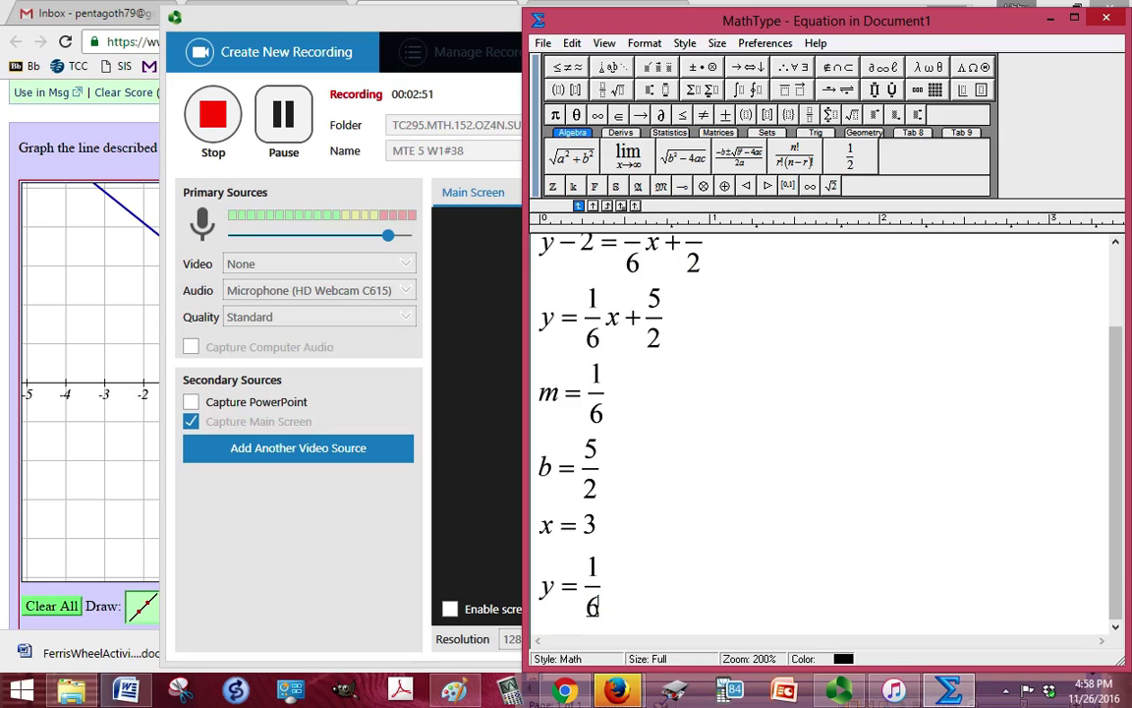
key(Tab)
text((3)+)
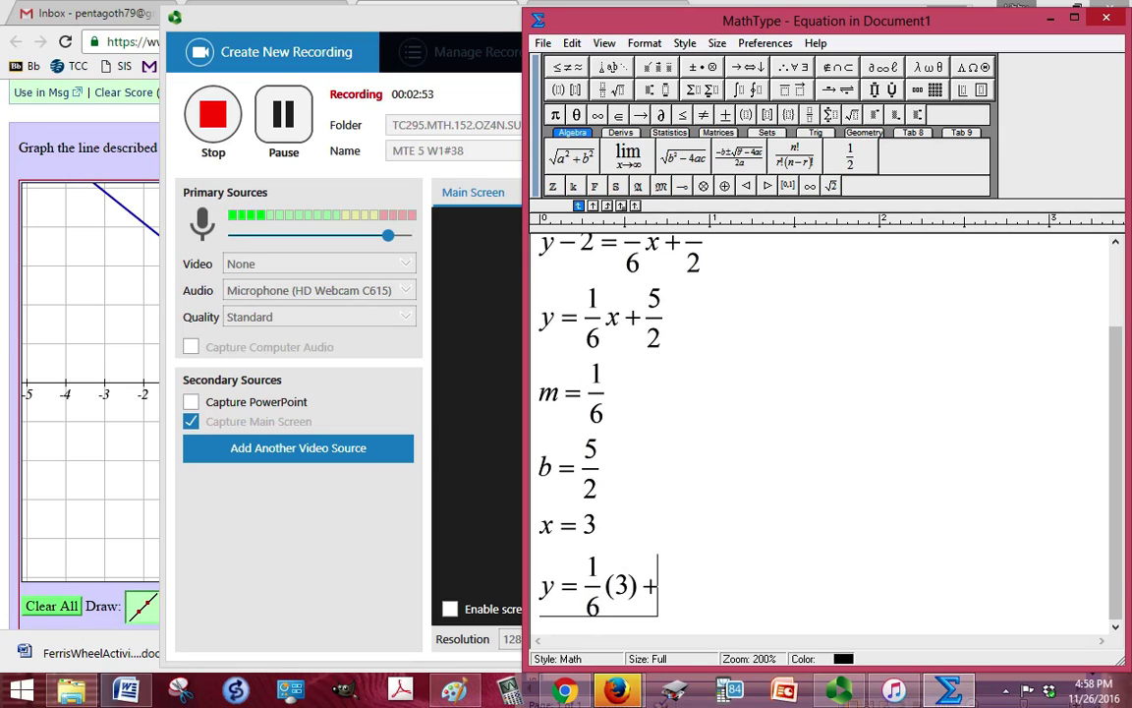
text(5/)
key(BackSpace)
key(BackSpace)
key(ctrl+f)
text(5/)
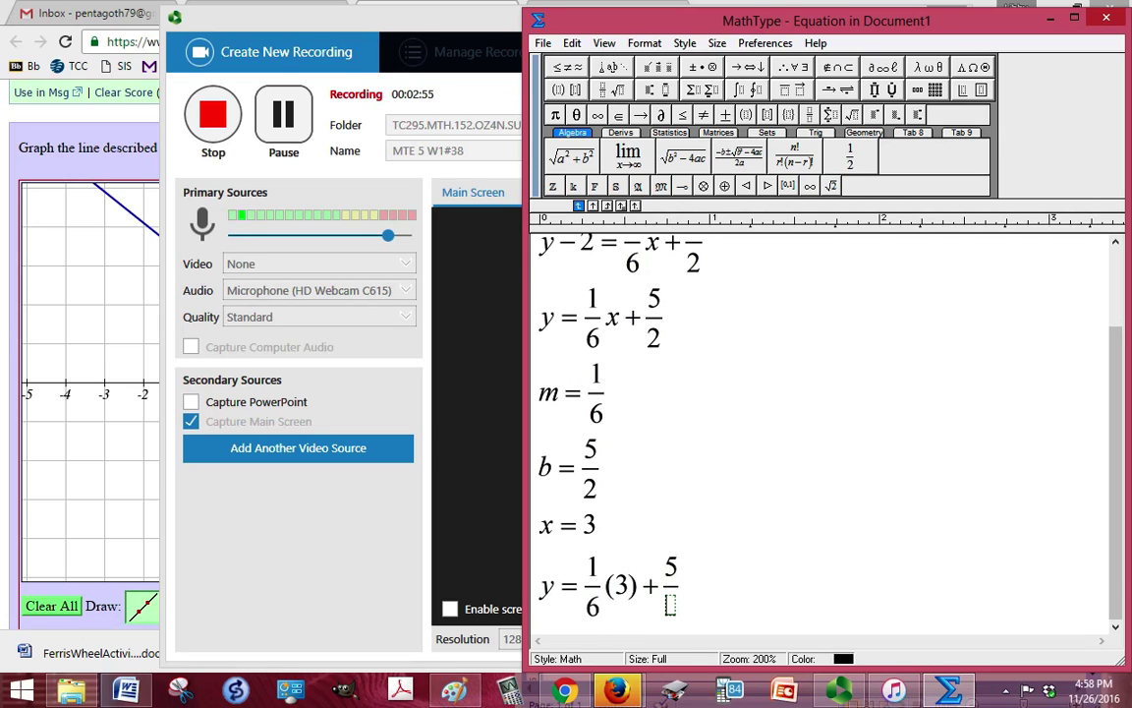
text(2)
key(Tab)
text(=)
- Continue it as 1/2 + 5/2 = 6/2 = 3
key(ctrl+f)
text(1/)
key(Tab)
text(2)
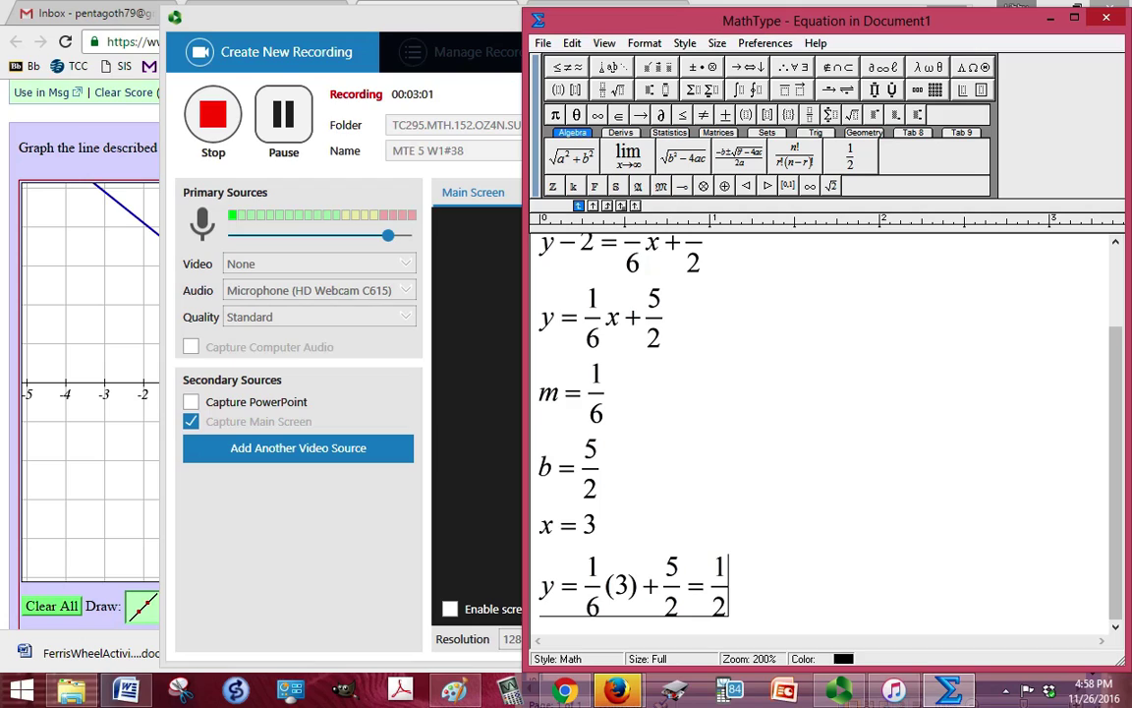
key(Tab)
text(+ 5)
key(BackSpace)
key(ctrl+f)
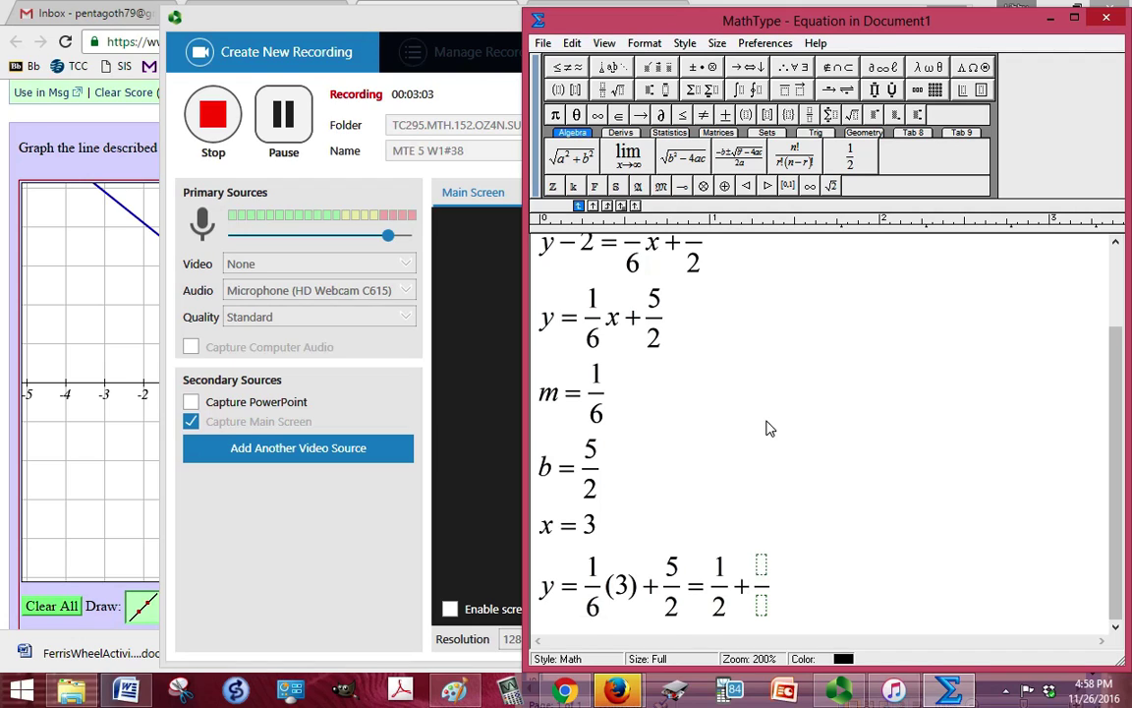
text(5/2)
key(Tab)
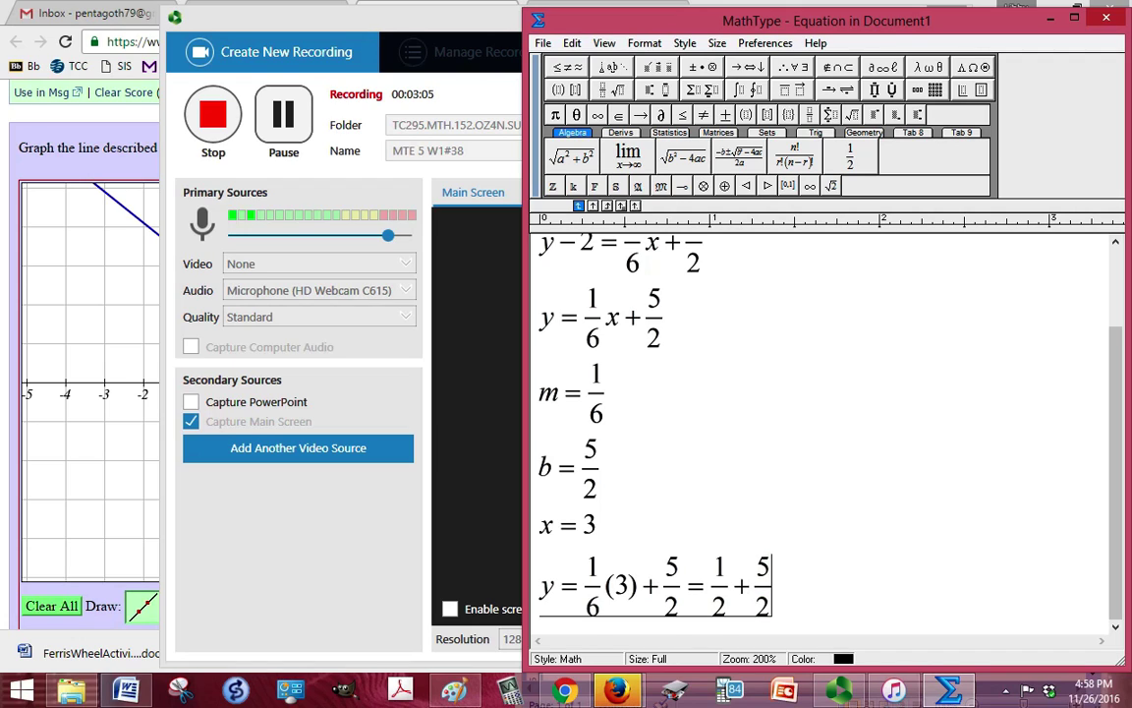
text(=)
key(ctrl+f)
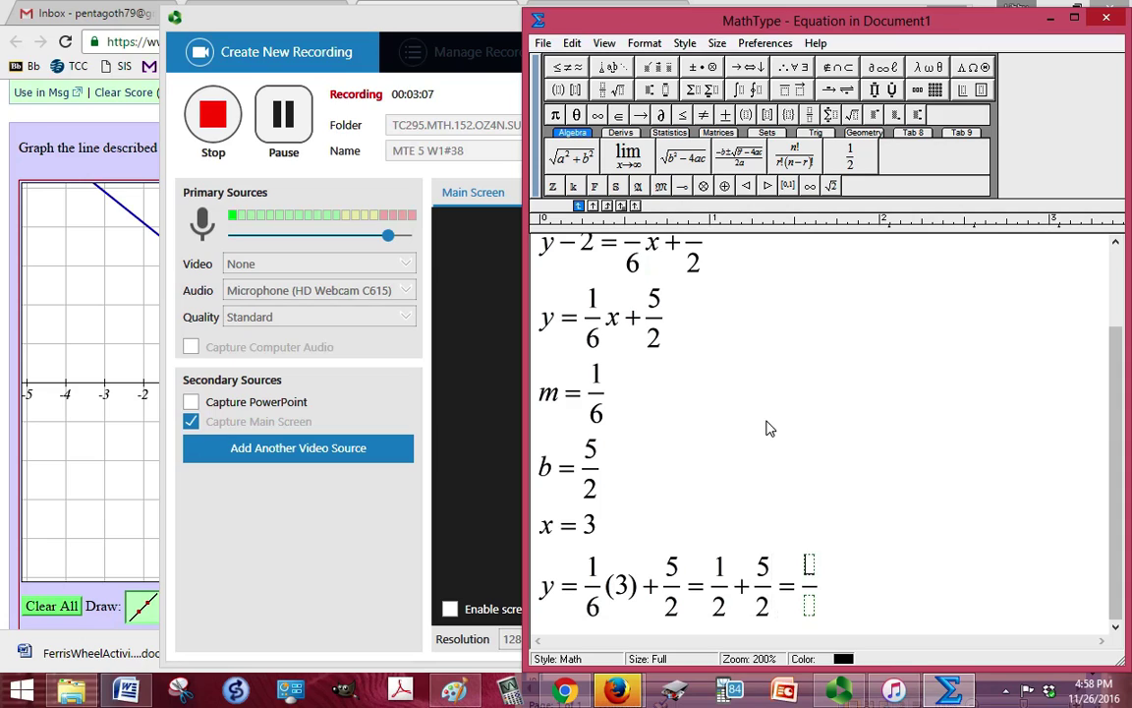
scroll(768, 427, up, 1)
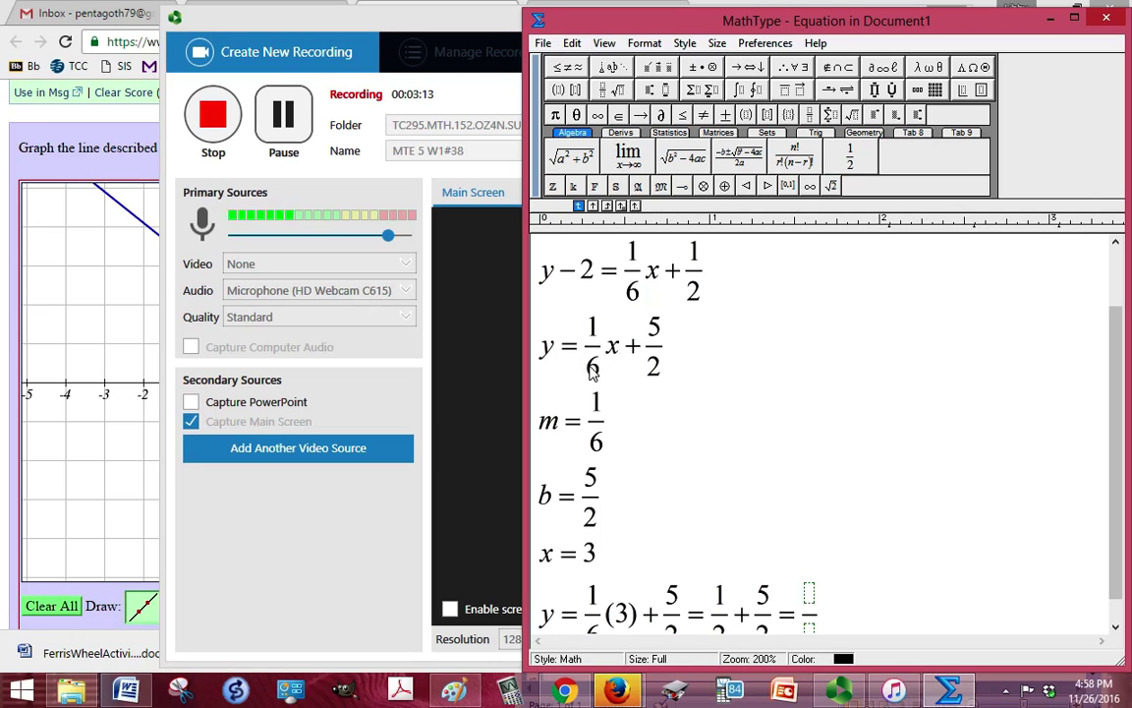
scroll(616, 409, down, 1)
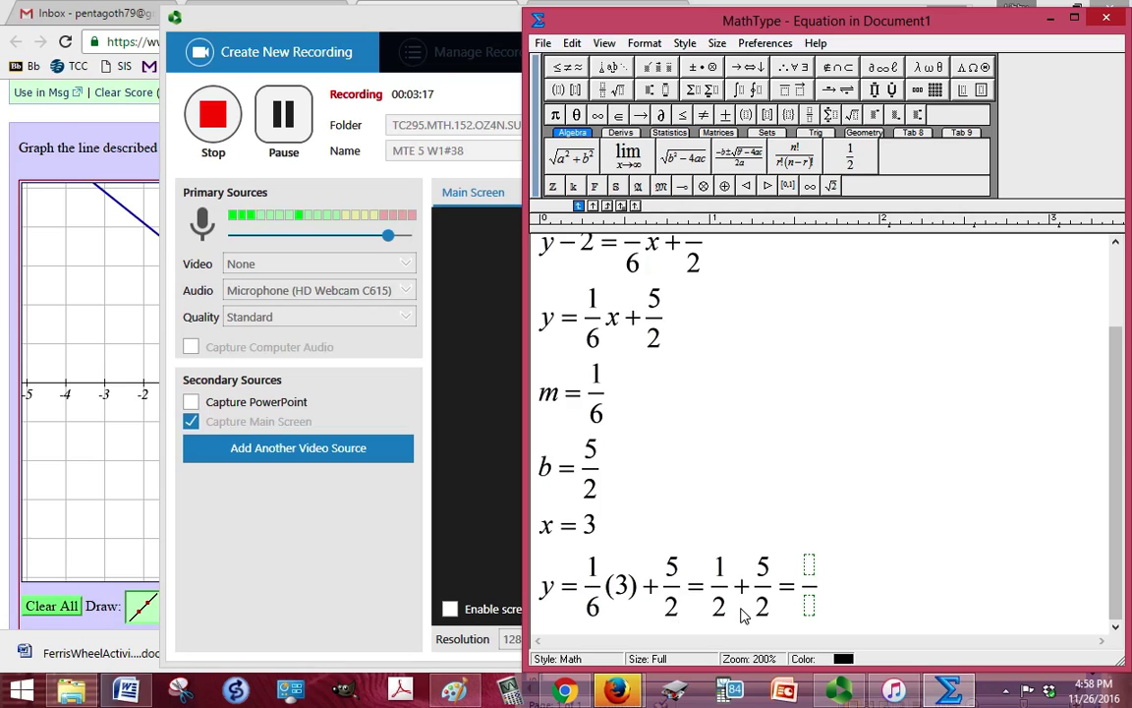
text(6/2)
key(Tab)
text(= )
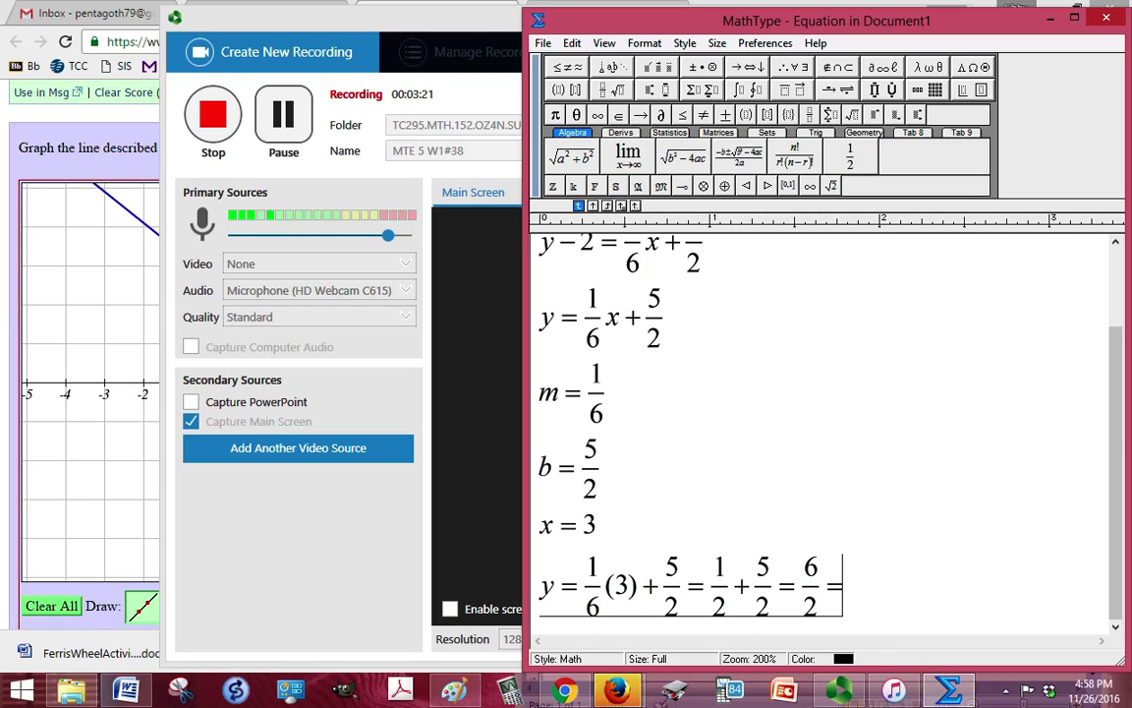
text(3)
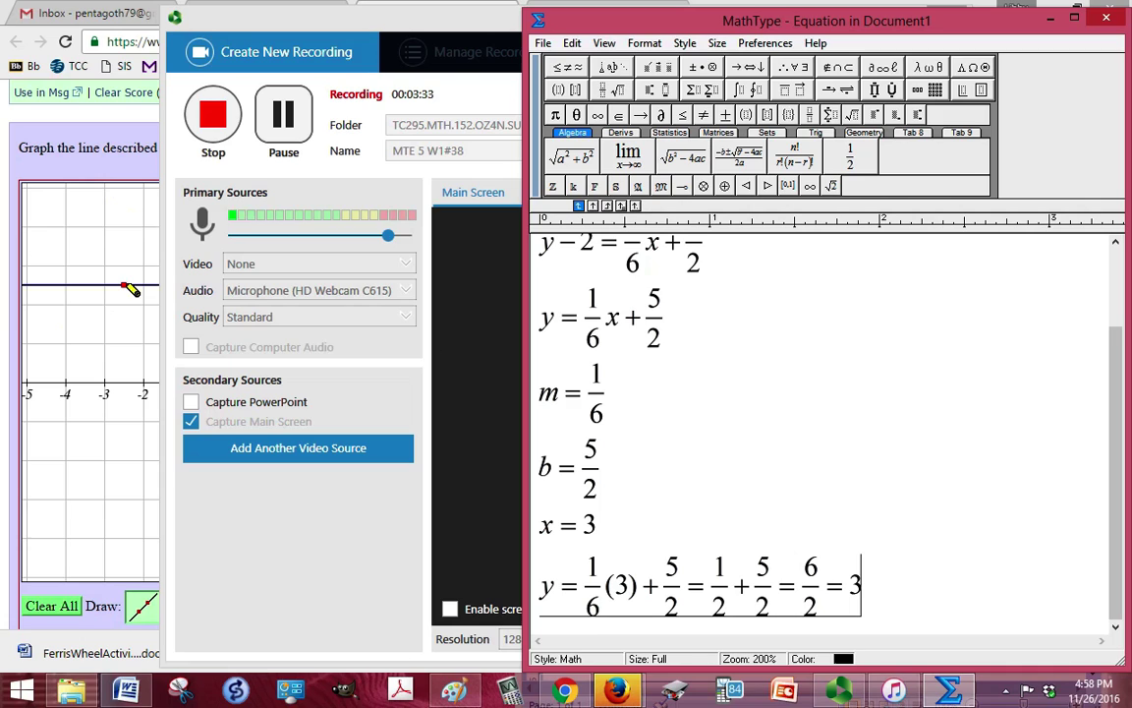
- Clear the grid and redraw the line through (0, 2.5) and (3, 3)
click(125, 145)
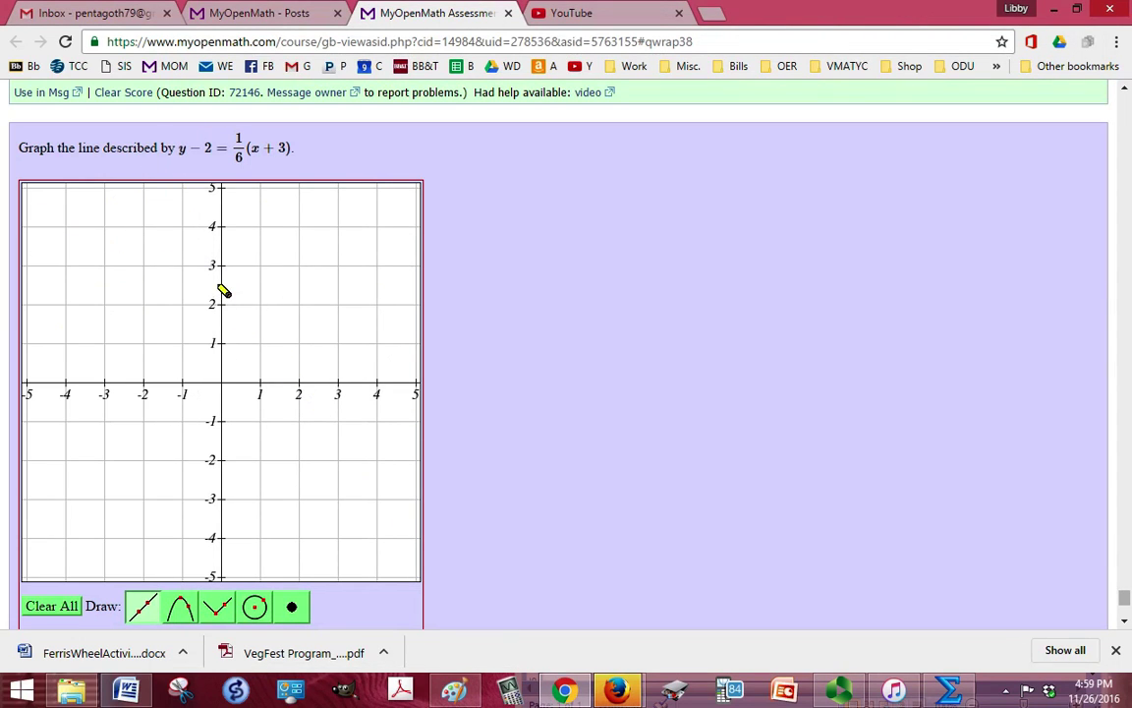
click(51, 603)
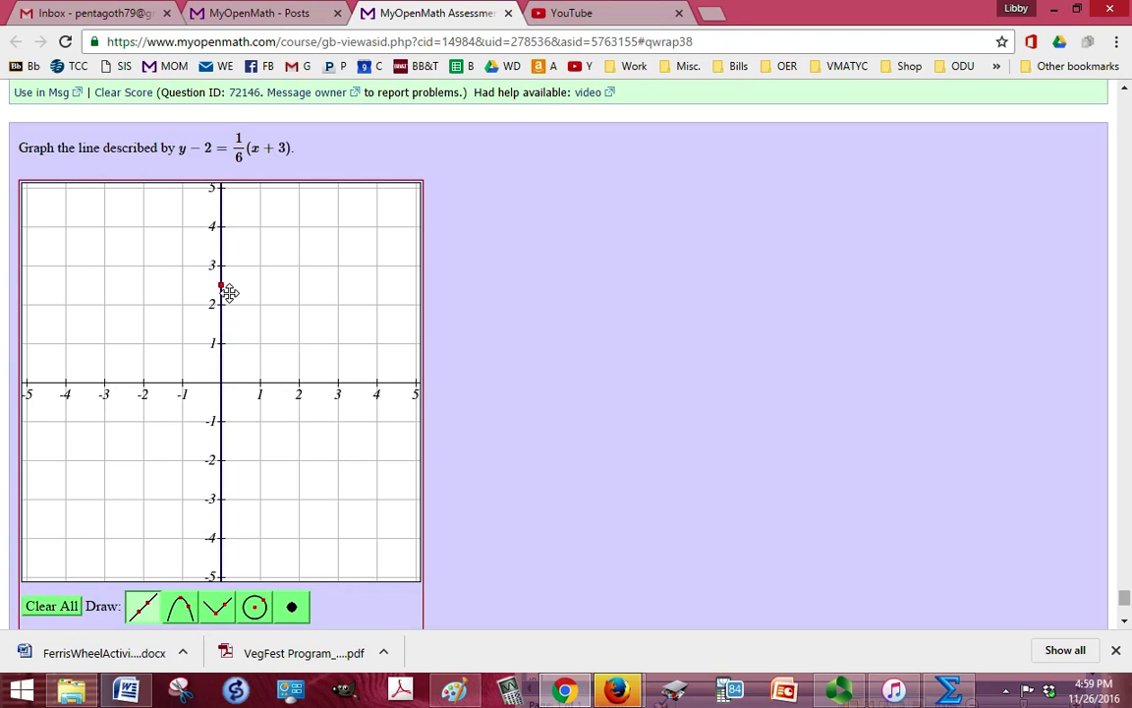
click(221, 285)
click(299, 285)
drag(301, 282, 337, 267)
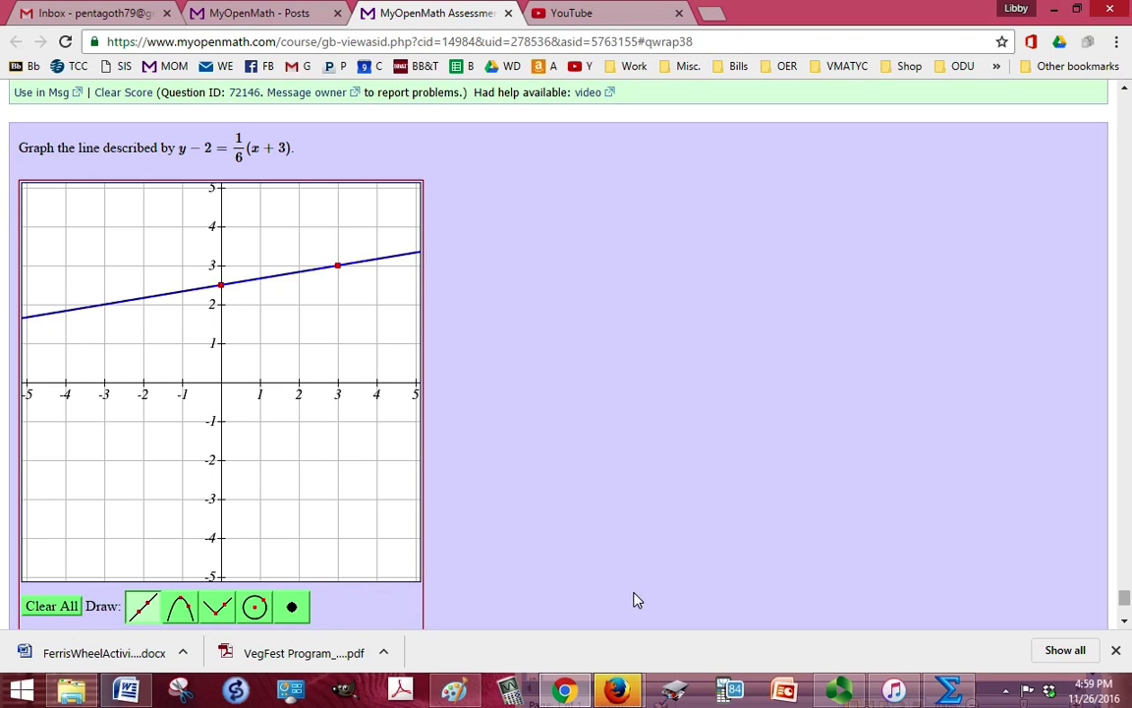
- Reveal the answer graph with Show Answer and compare it to the drawn line
scroll(703, 452, down, 2)
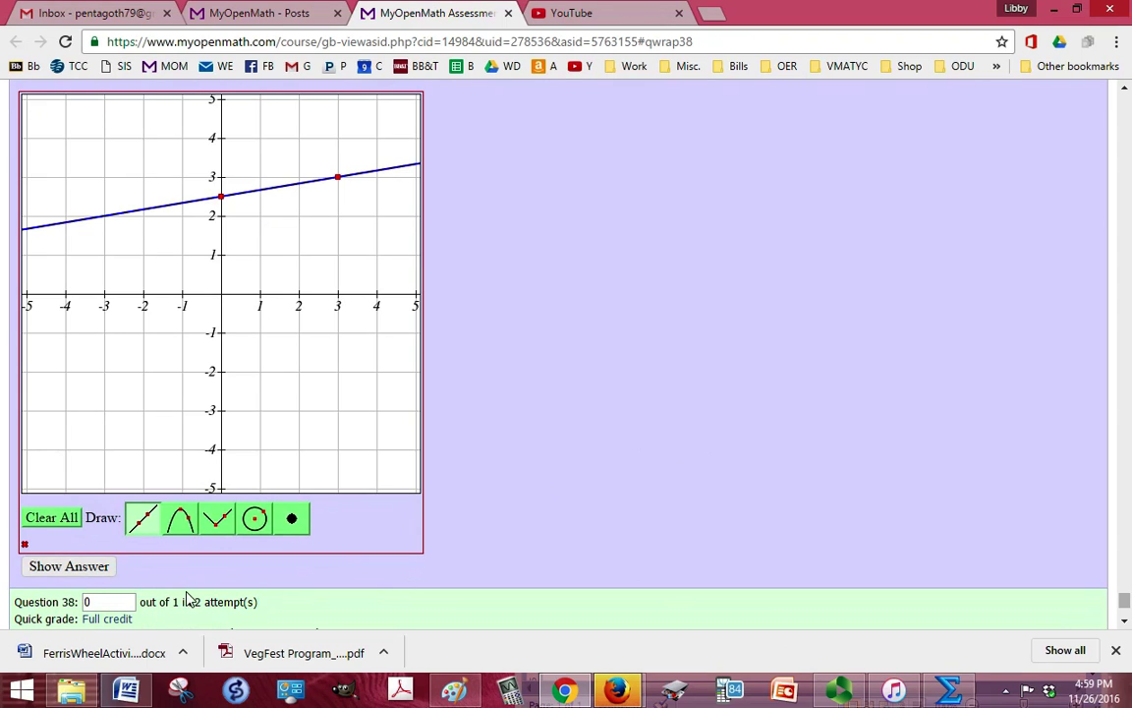
click(80, 570)
scroll(637, 459, down, 2)
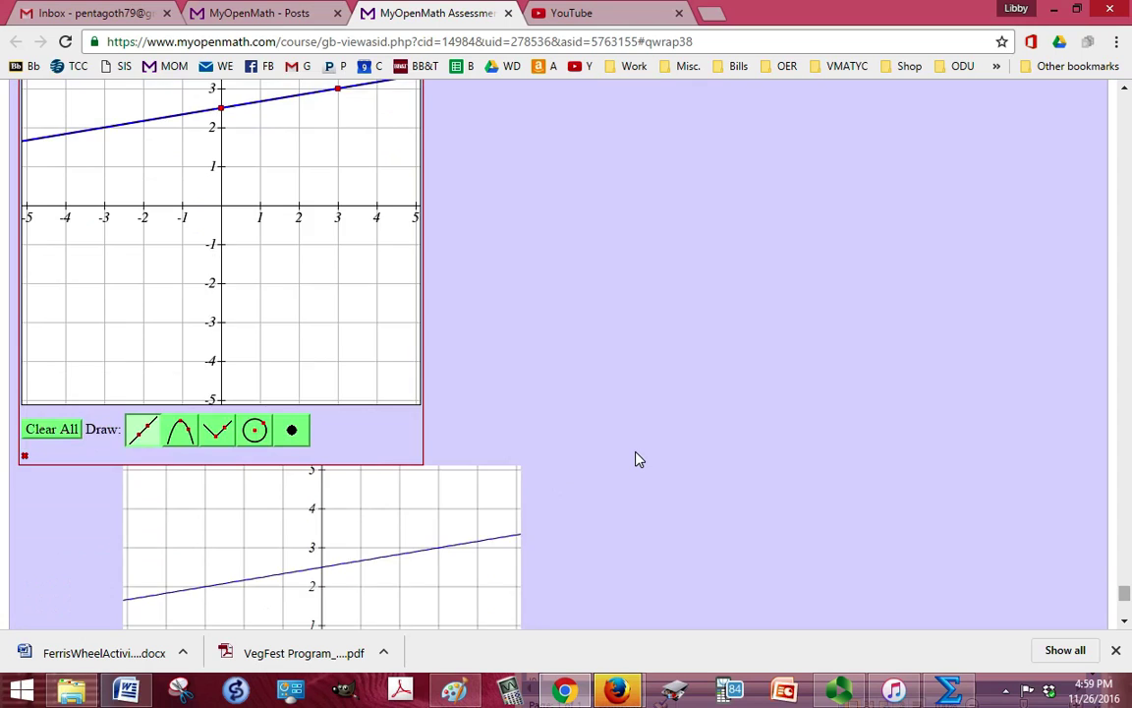
scroll(636, 459, down, 2)
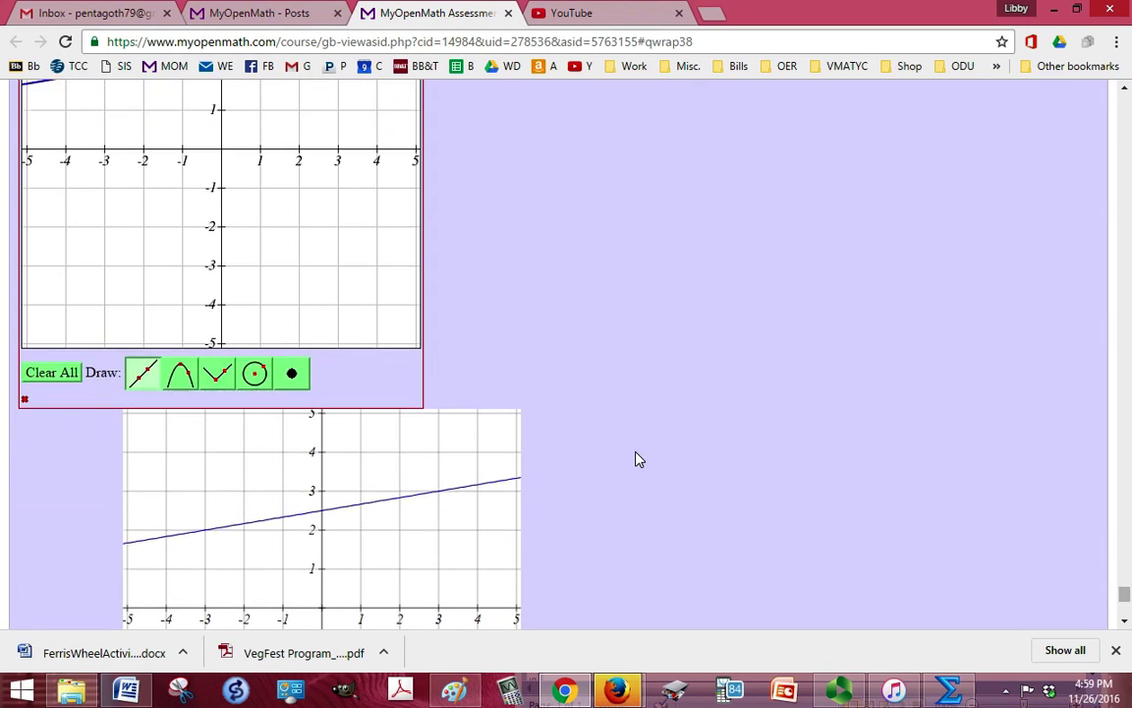
scroll(637, 459, up, 6)
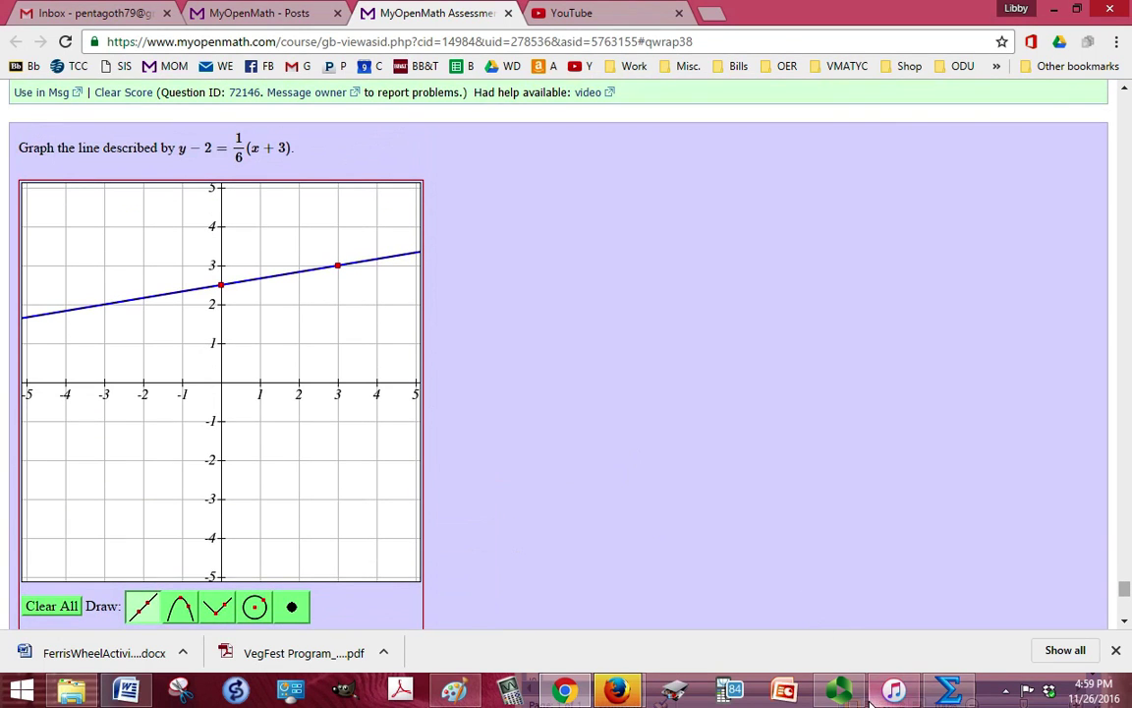